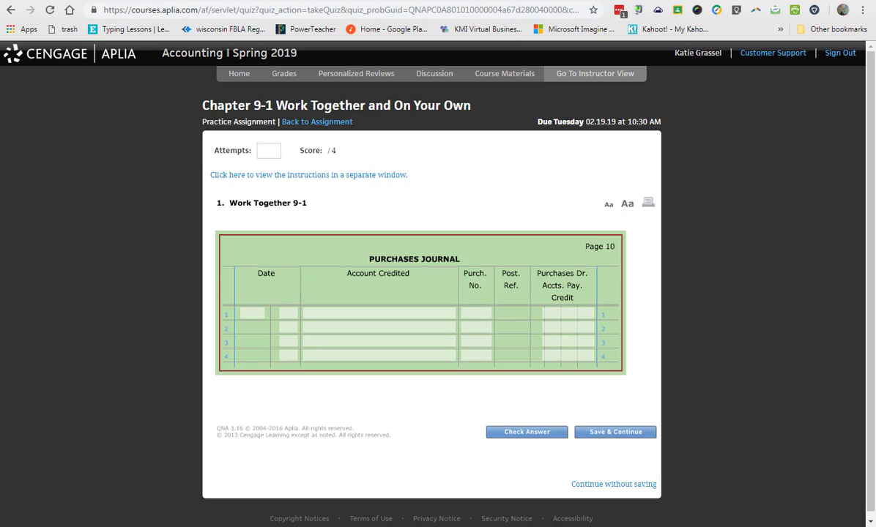
left_click(353, 175)
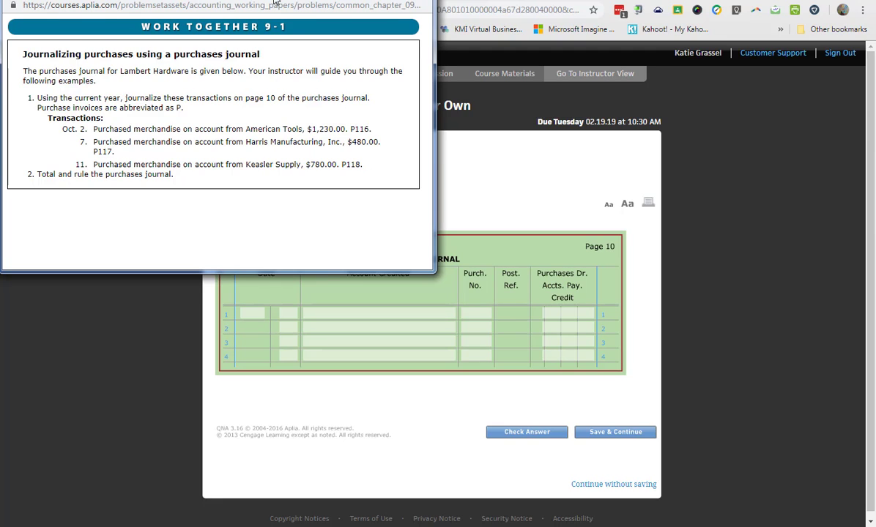
left_click(516, 246)
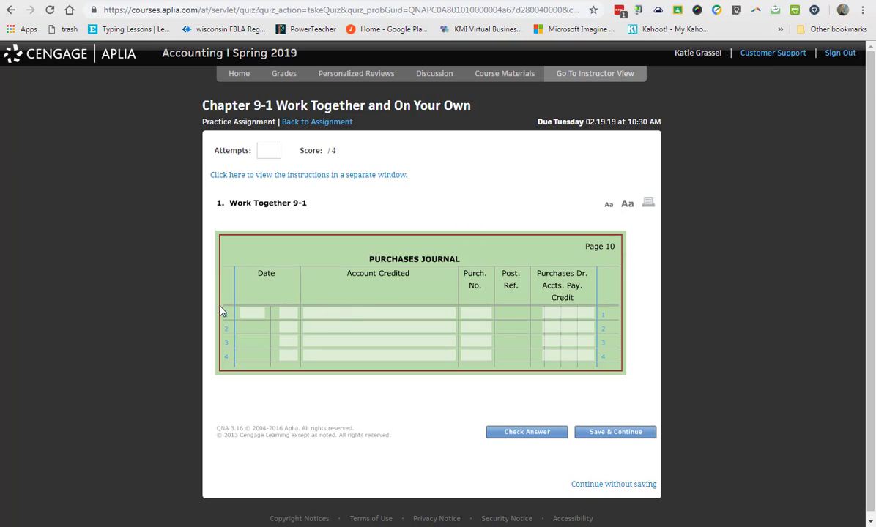
Enter line 1 as Oct. 2, American Tools, purchase 116, amount 1,230.00
left_click(247, 317)
left_click(289, 314)
key("Tab")
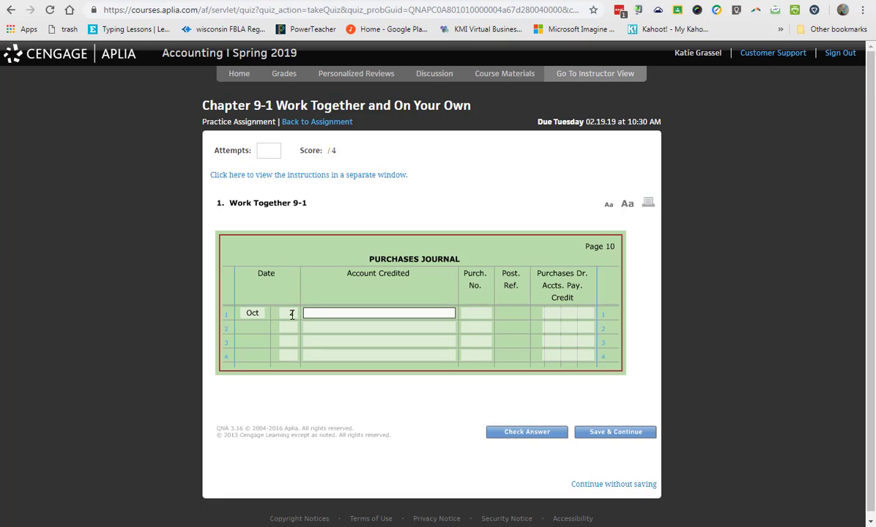
type("ma")
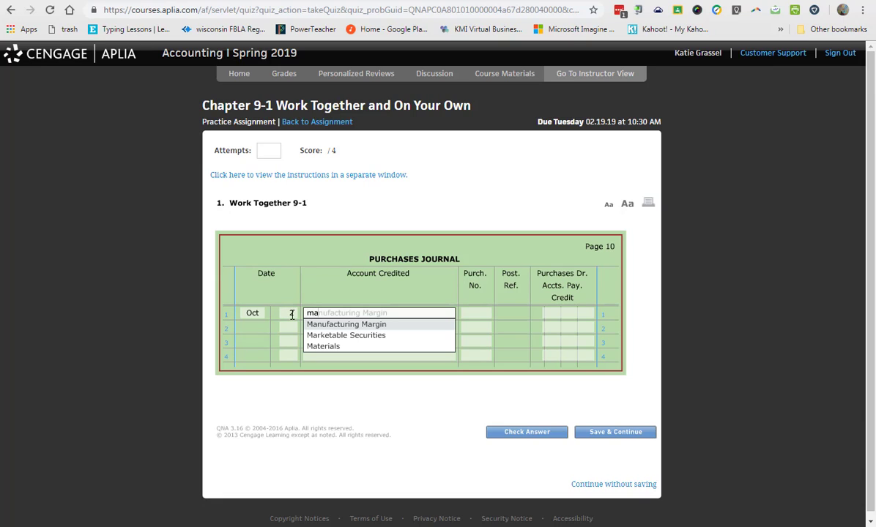
key("BackSpace")
key("BackSpace")
type("amer")
key("Tab")
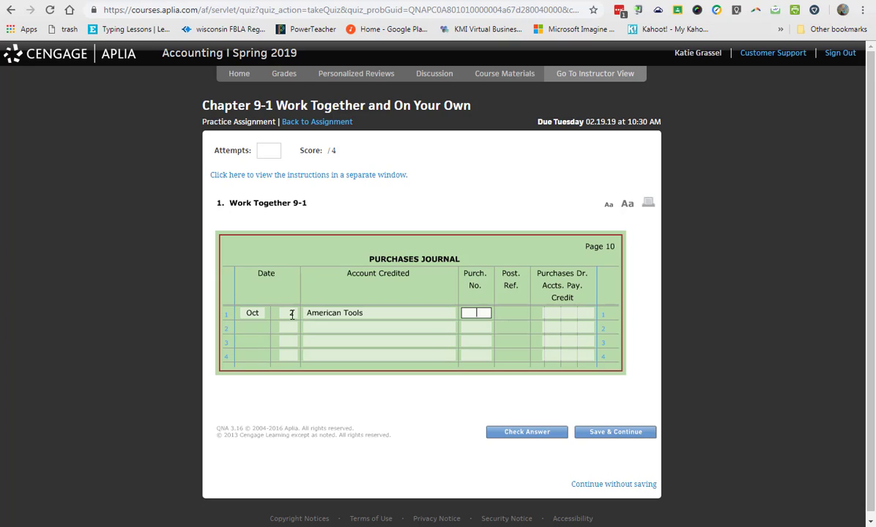
type("116")
left_click(571, 317)
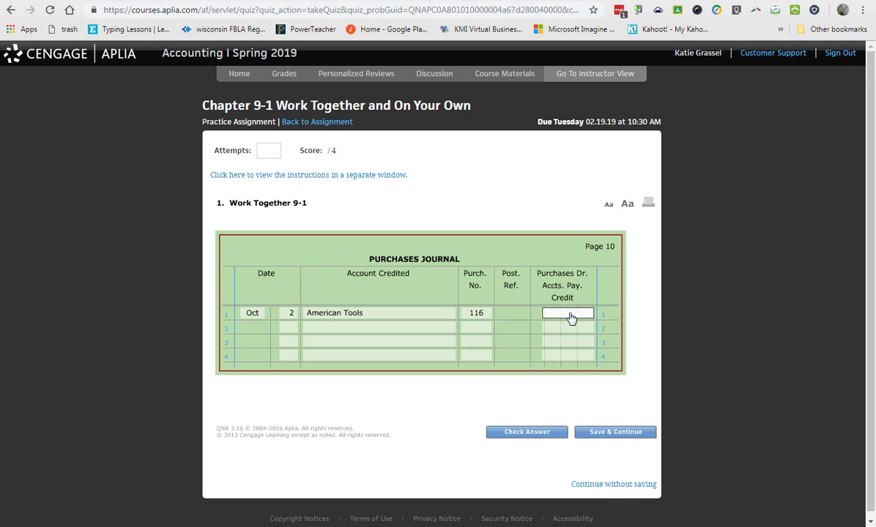
type("1 230")
key("Tab")
Enter line 2 as day 7, Harris Manufacturing, Inc., purchase 117, amount 480.00
type("7")
key("Tab")
type("harr")
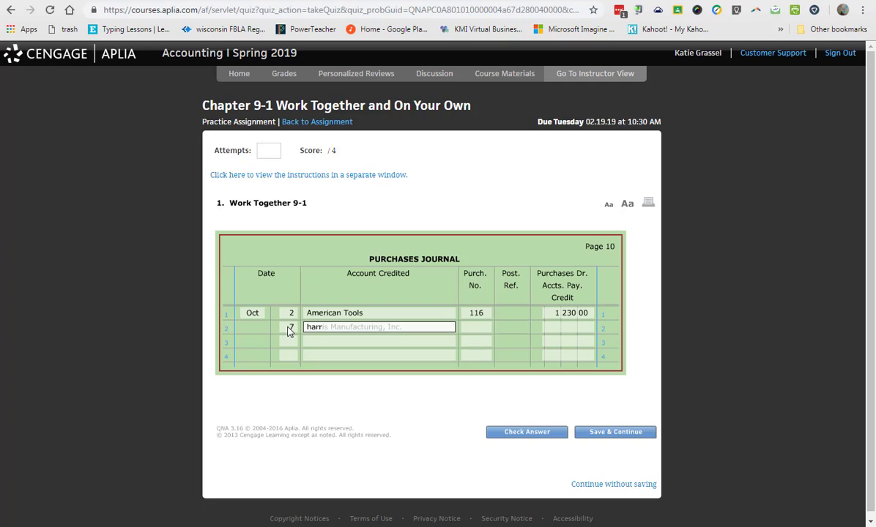
key("Tab")
type("117")
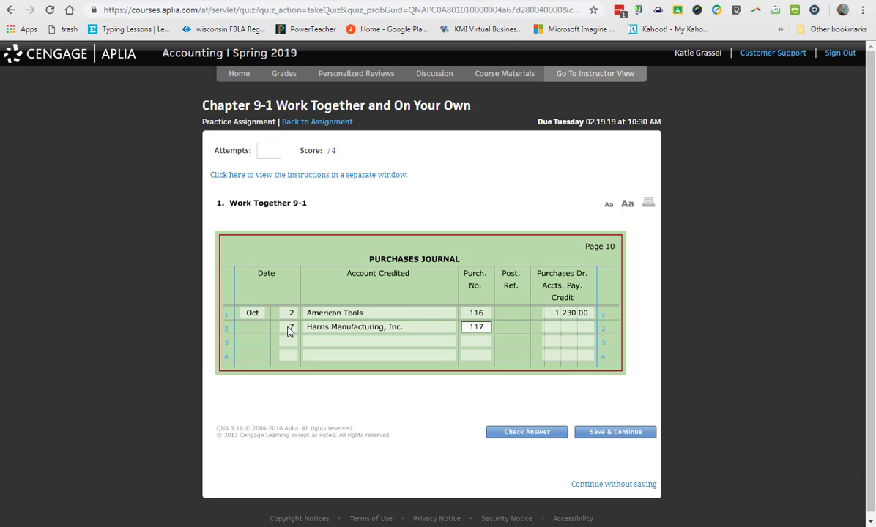
key("Tab")
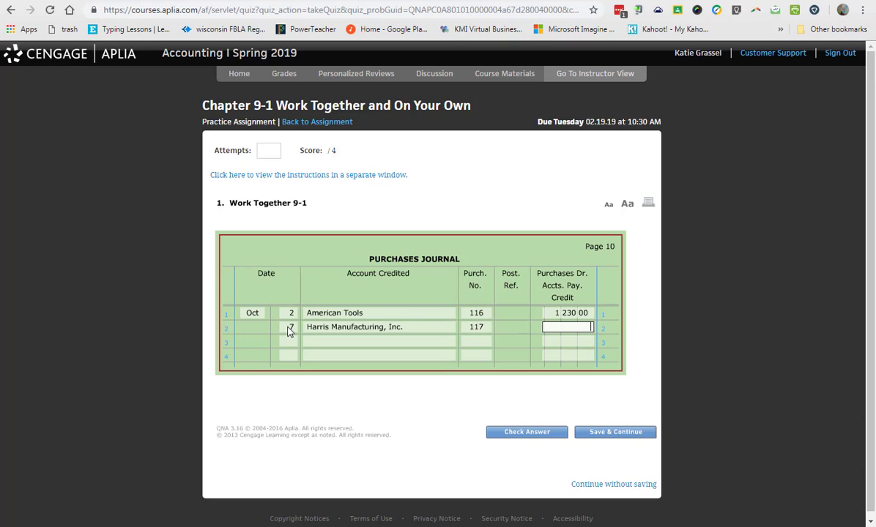
type("480")
key("Tab")
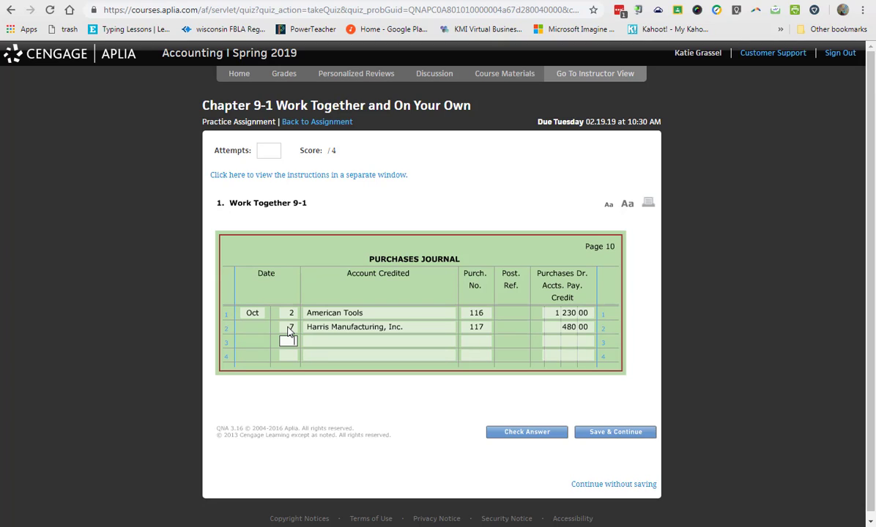
Enter line 3 as day 11, Keasler Supply, purchase 118, amount 780.00
type("11")
key("Tab")
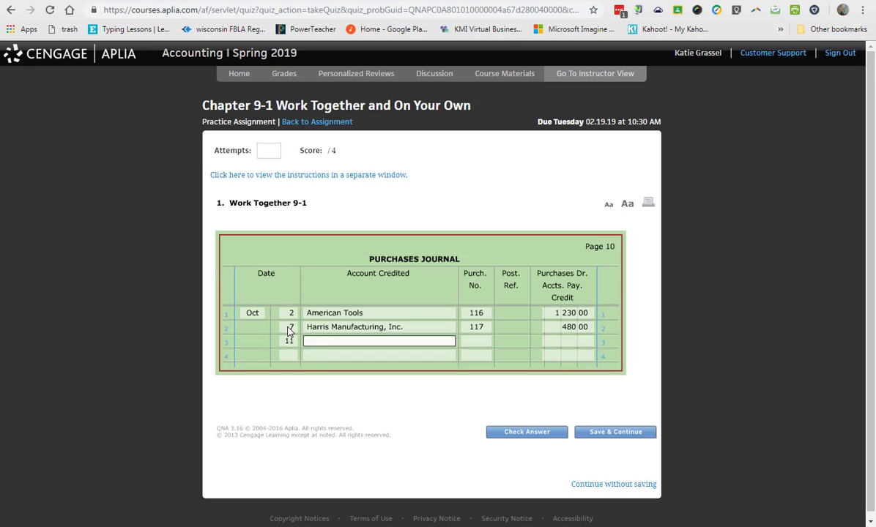
type("Keasl")
key("Tab")
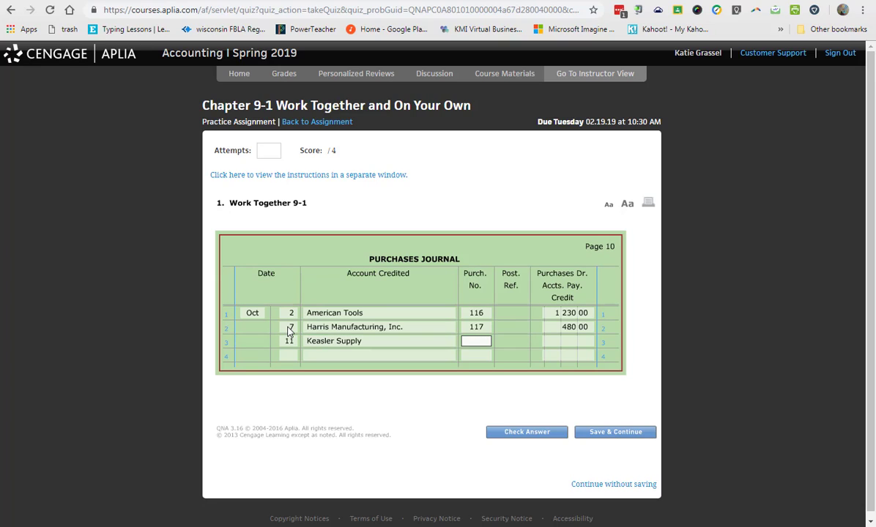
type("118")
key("Tab")
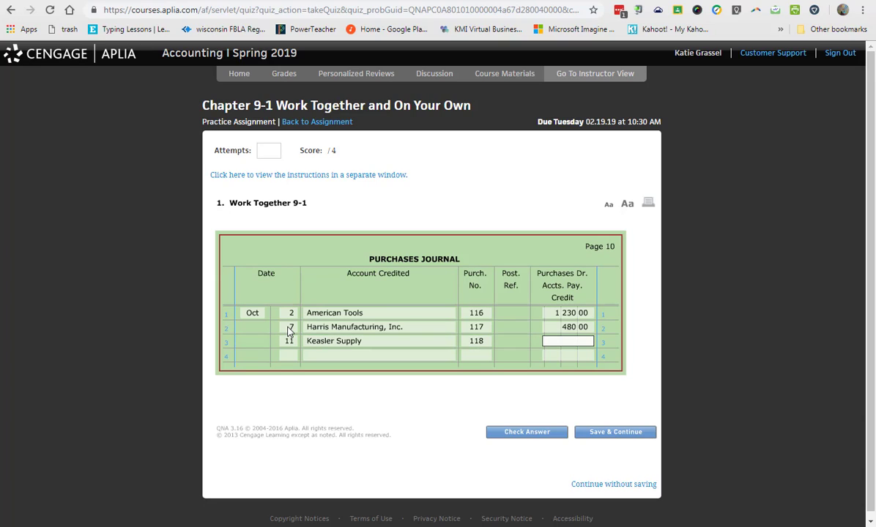
type("780")
key("Tab")
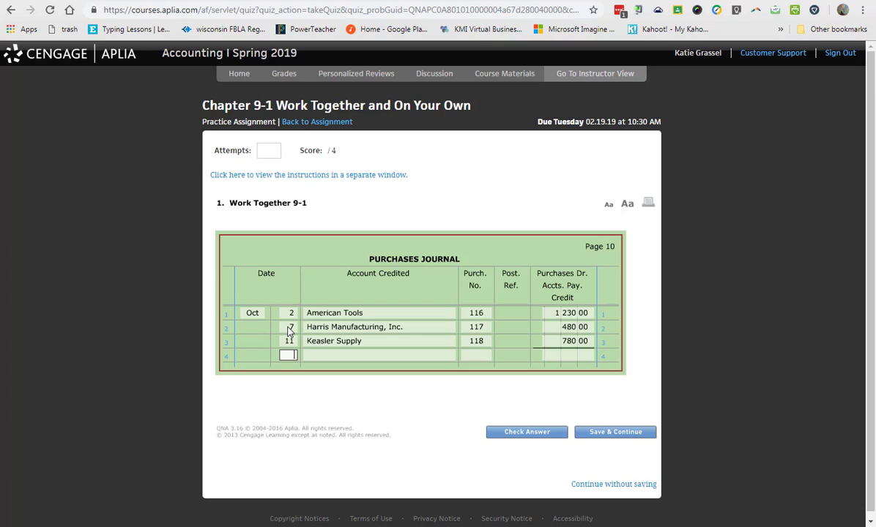
Date line 4 the 31st and label it 'Total' in the account column
type("31")
key("Tab")
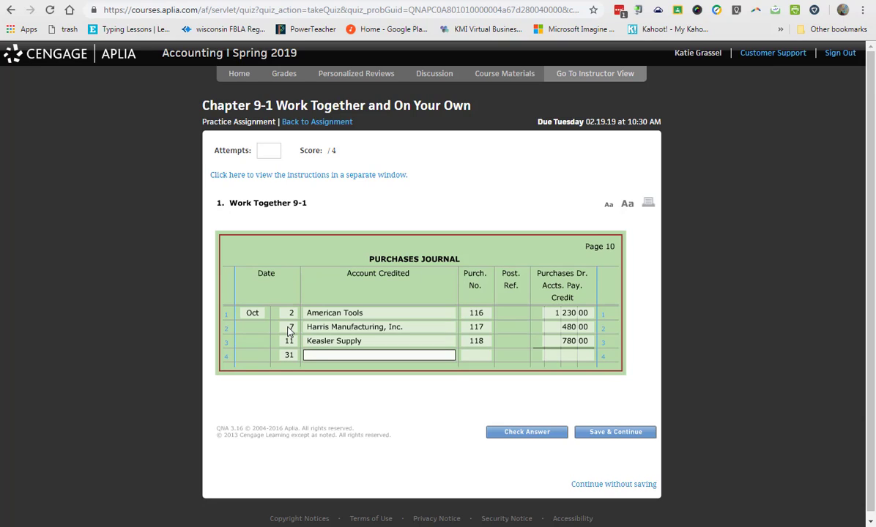
type("t")
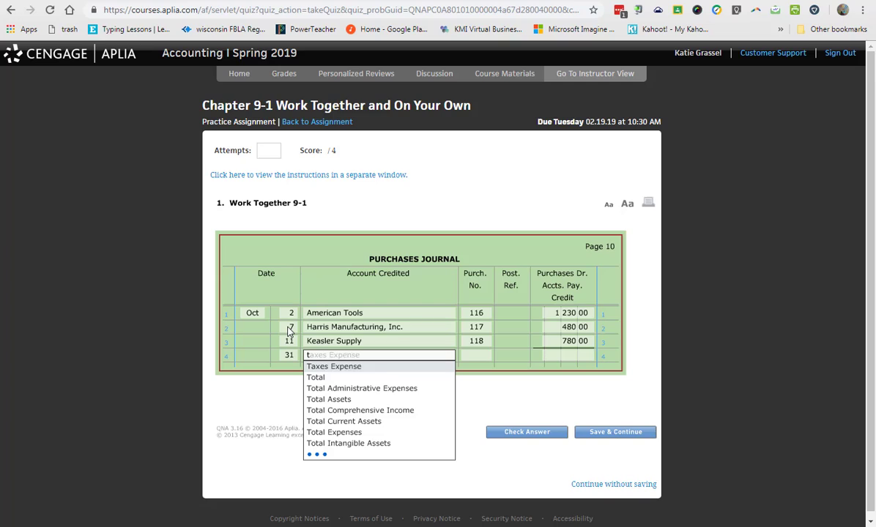
type("otal")
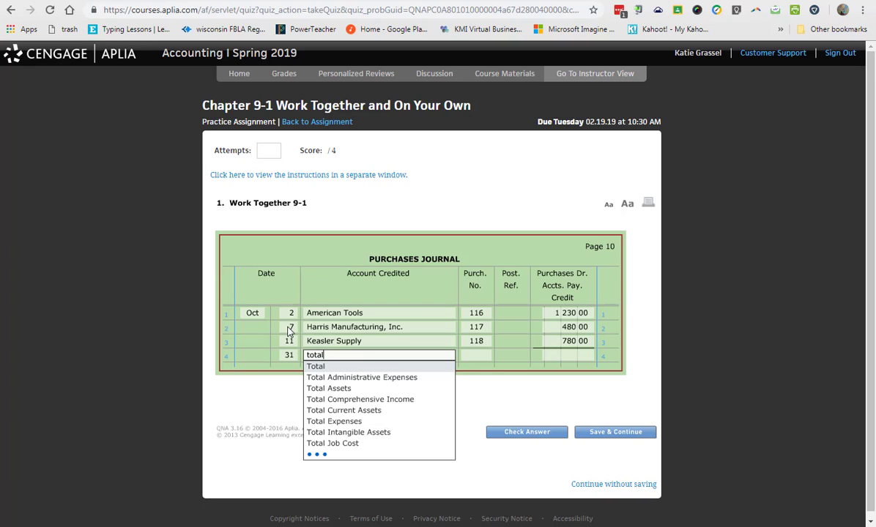
key("Tab")
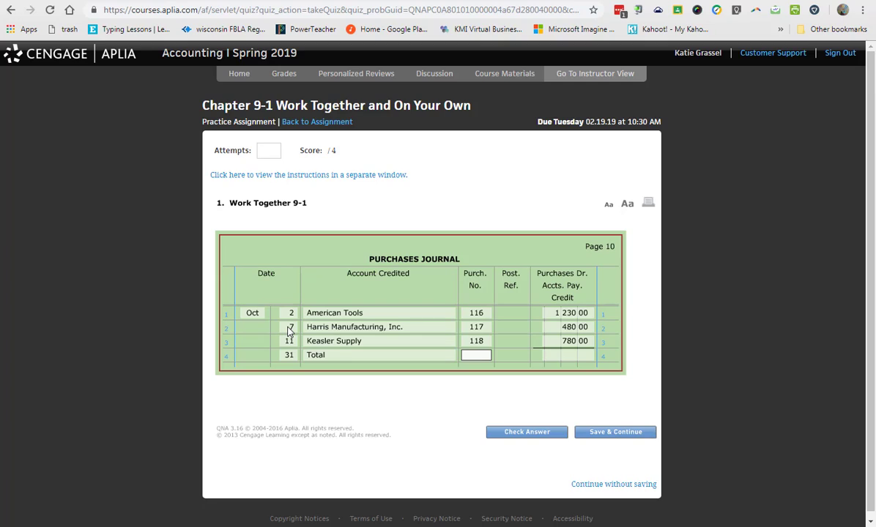
key("Tab")
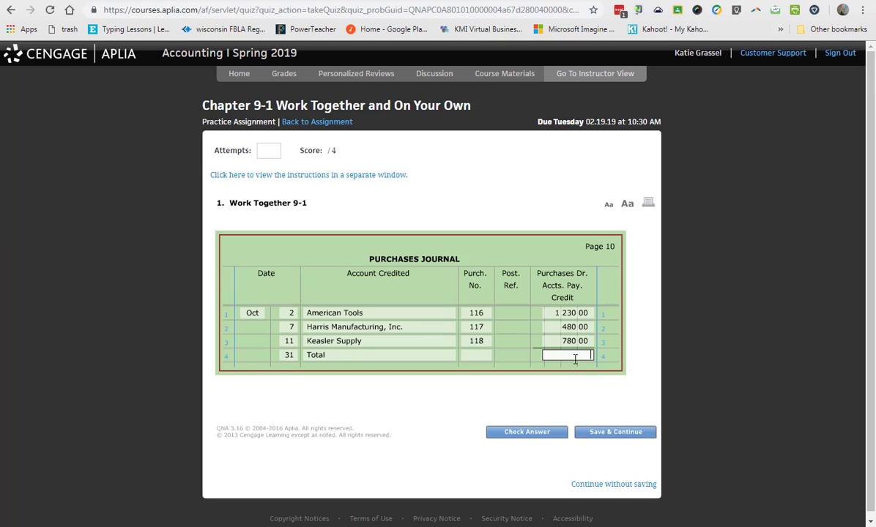
Enter the total, correcting 2,190 to 2,490.00, and save the journal
type("2 190")
key("Tab")
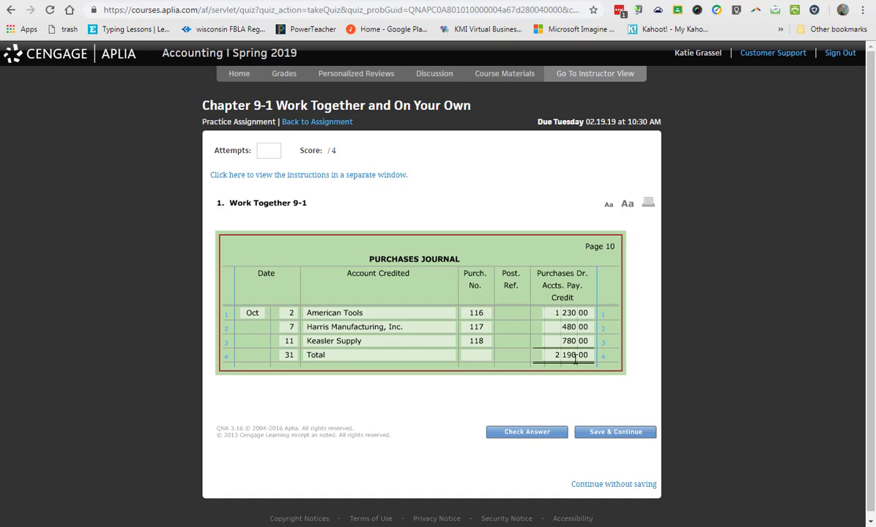
left_click(573, 357)
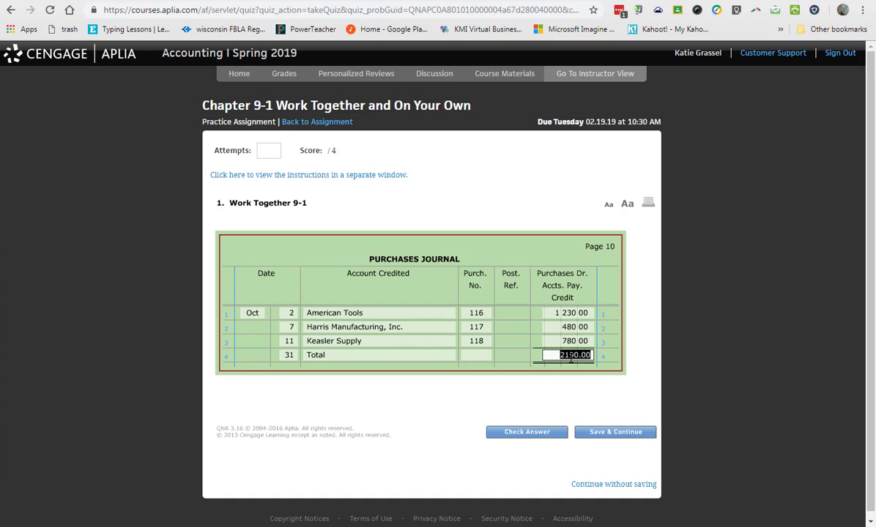
type("2490")
key("Tab")
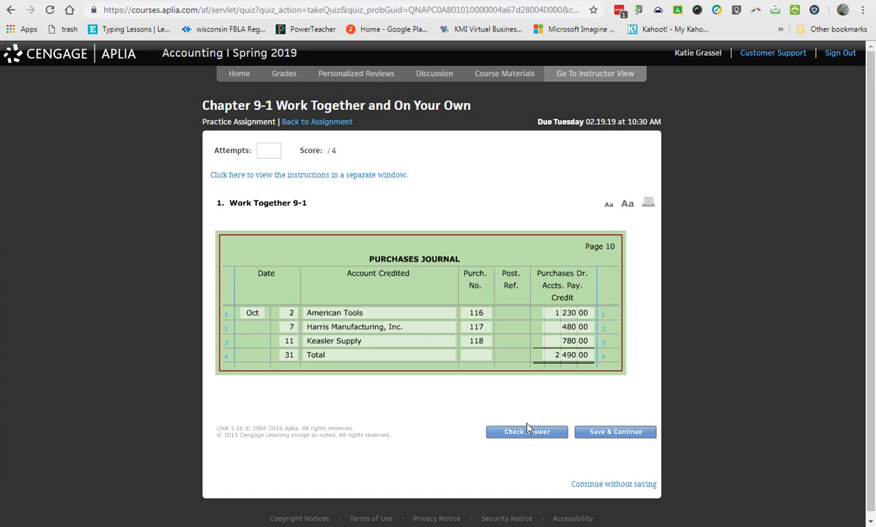
left_click(614, 434)
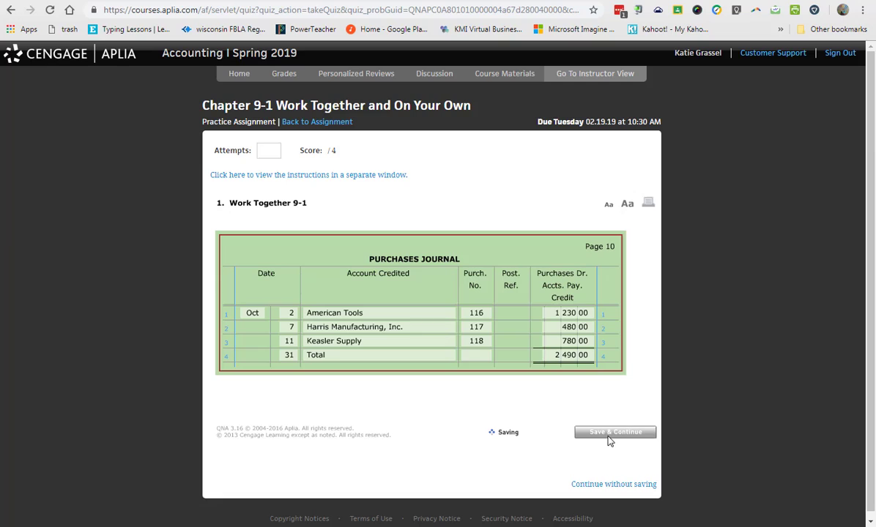